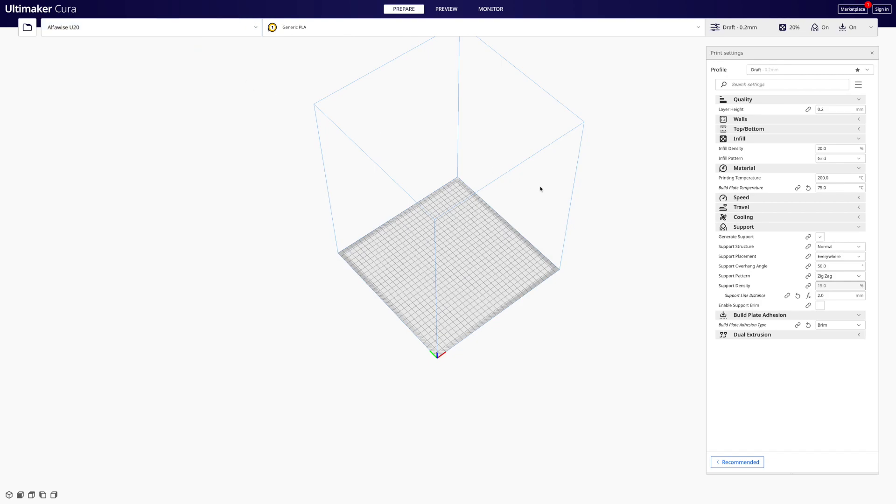
Set the material to Generic PLA and discard the customized profile settings to load the Draft defaults.
mouse_move(770, 190)
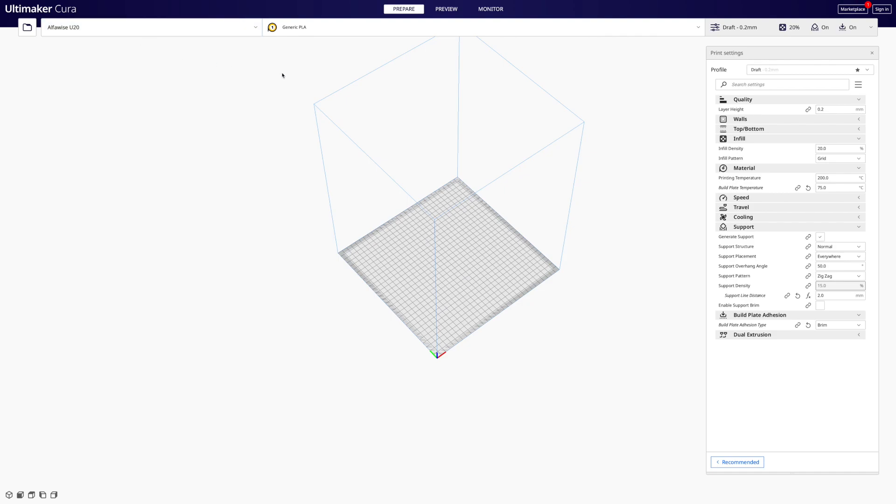
left_click(312, 30)
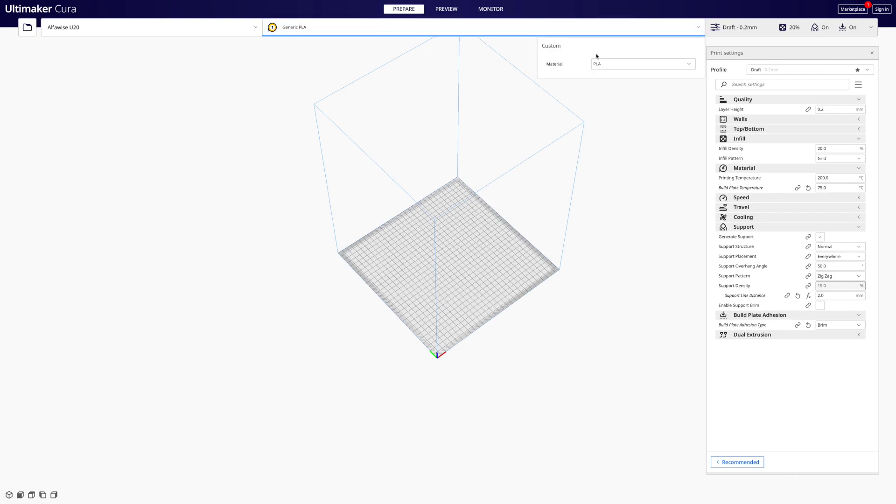
left_click(629, 66)
mouse_move(634, 68)
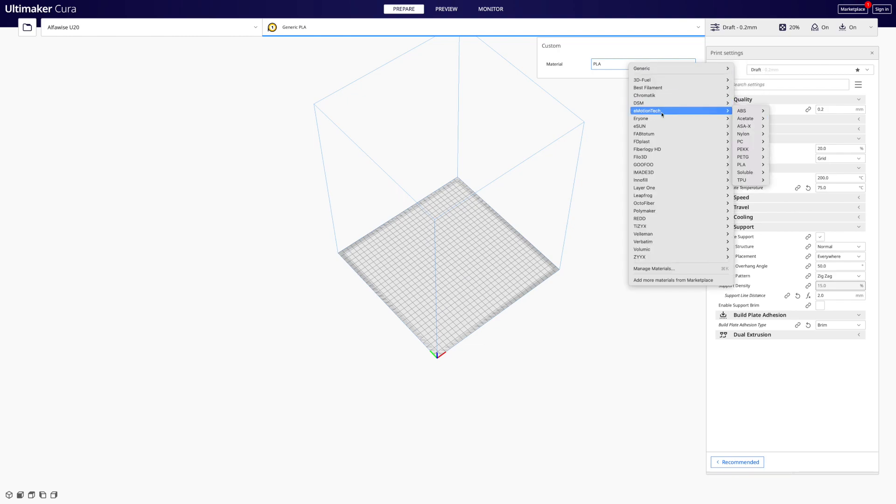
mouse_move(661, 126)
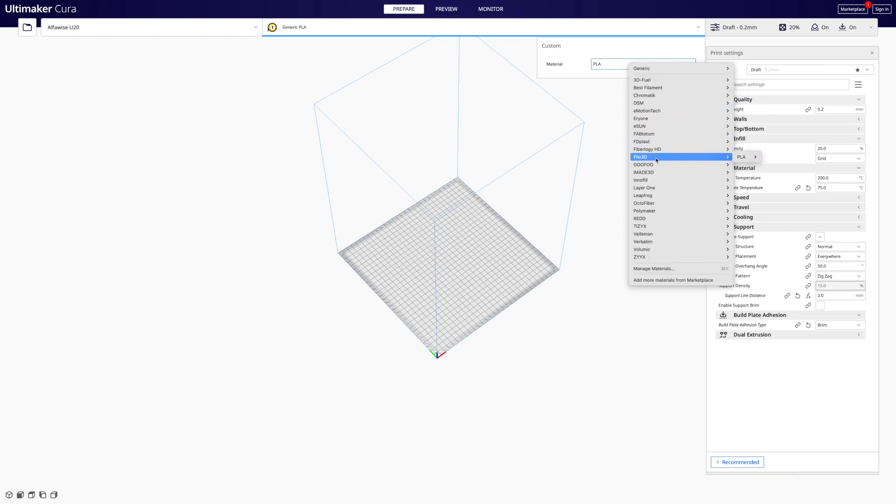
mouse_move(659, 168)
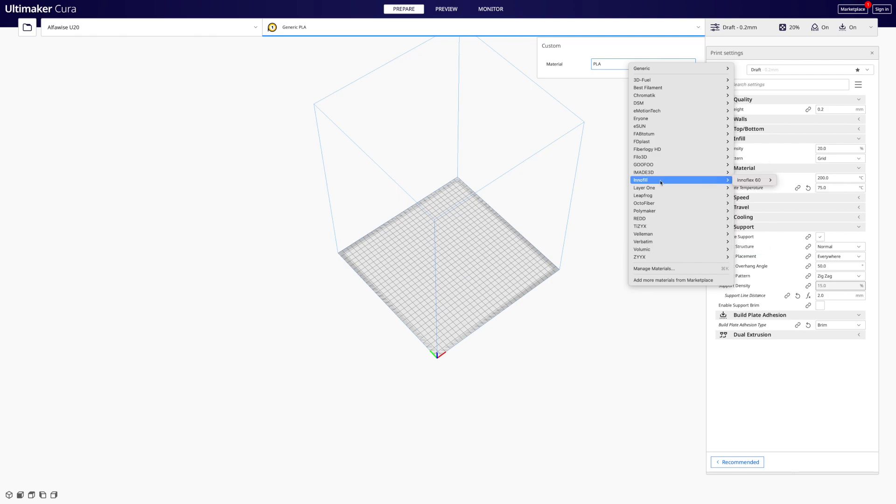
mouse_move(667, 152)
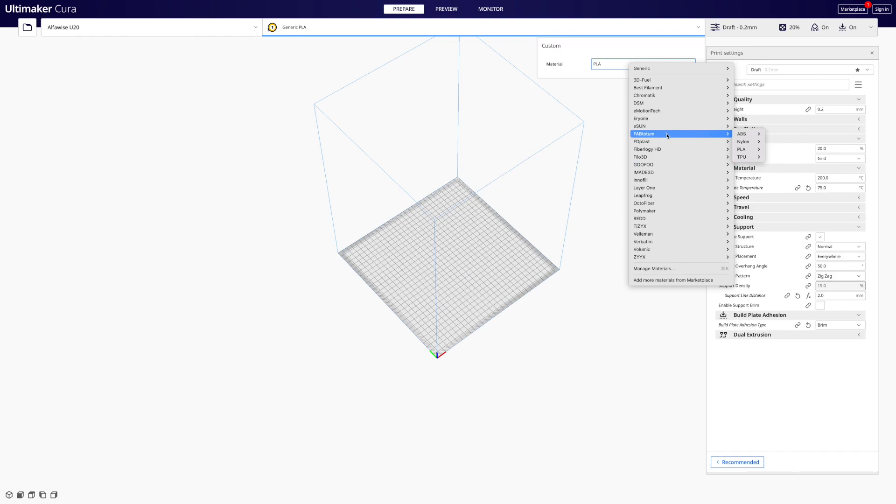
mouse_move(694, 70)
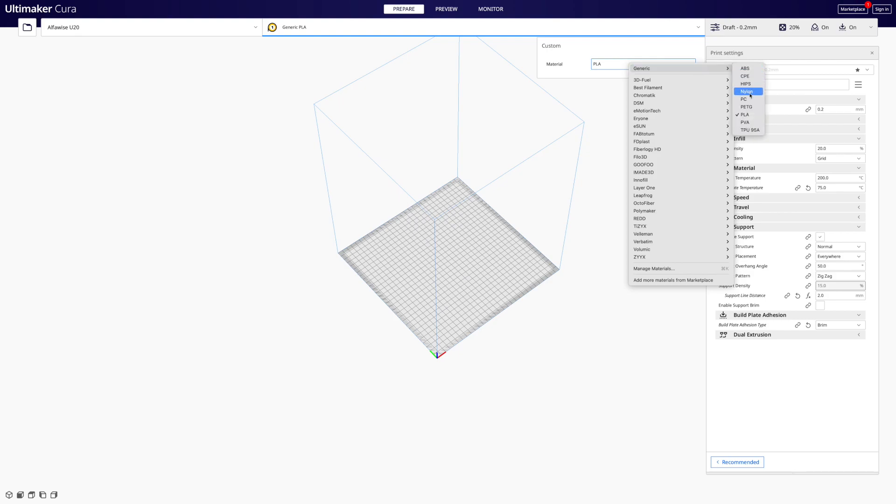
left_click(751, 119)
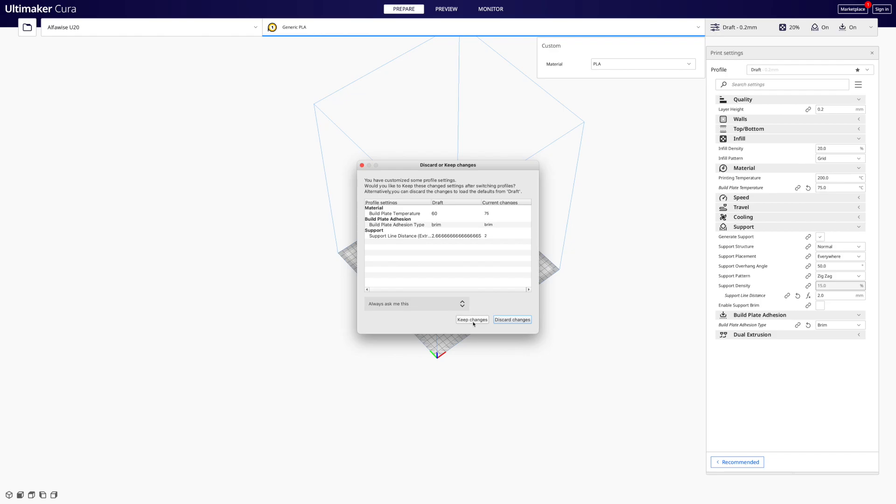
left_click(511, 320)
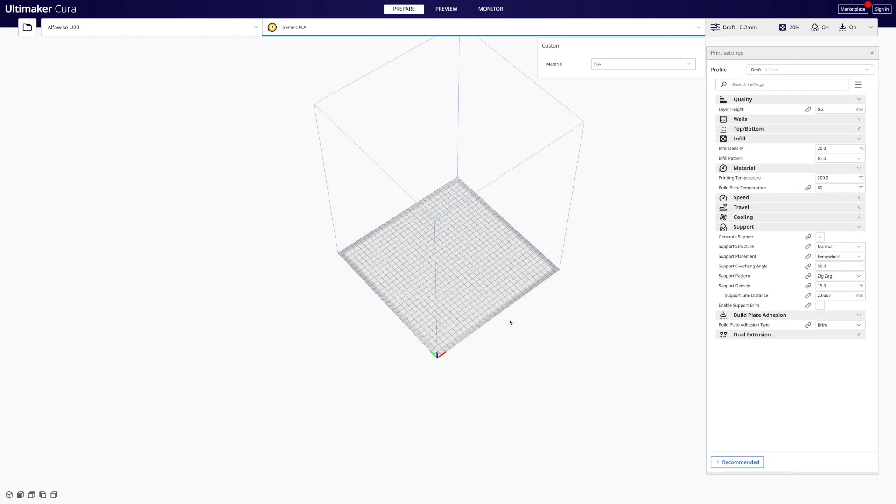
left_click(620, 189)
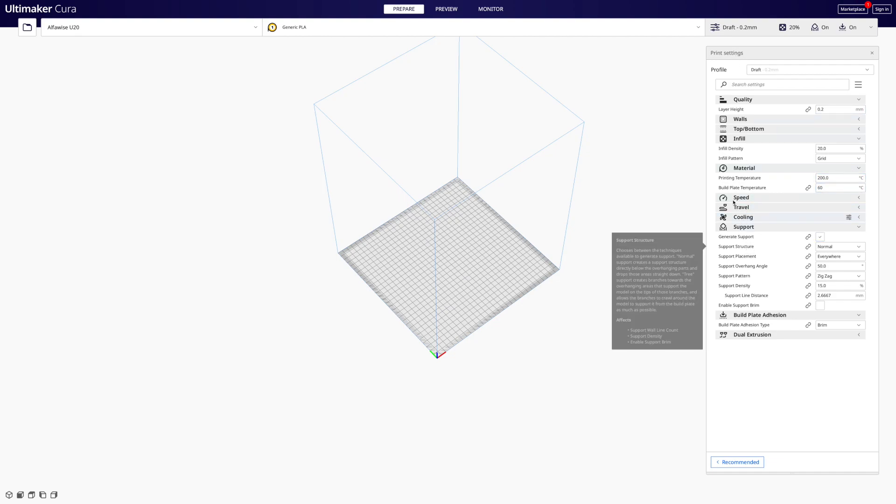
Collapse the open Quality, Infill, Material, Support and Build Plate Adhesion setting categories.
left_click(859, 99)
left_click(859, 129)
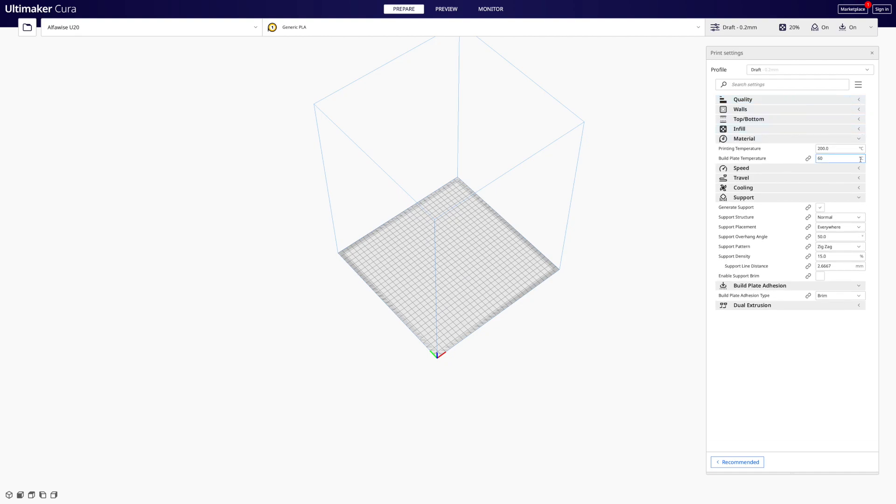
left_click(859, 139)
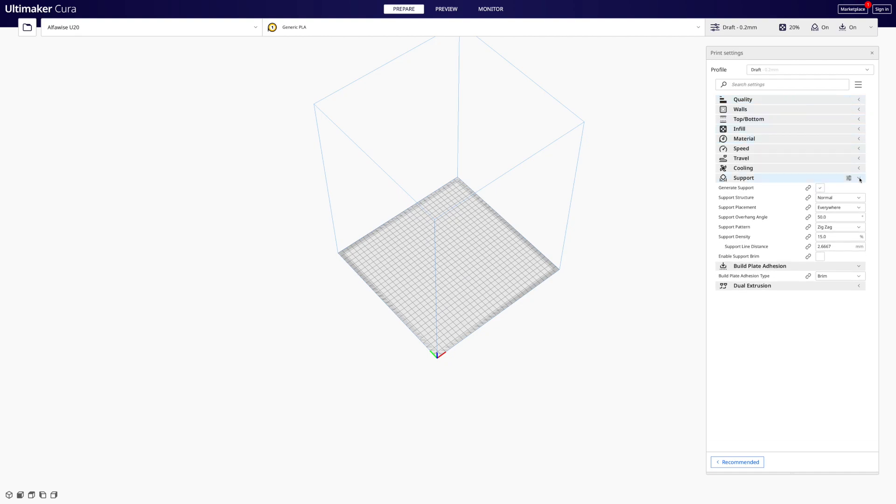
left_click(859, 178)
left_click(848, 187)
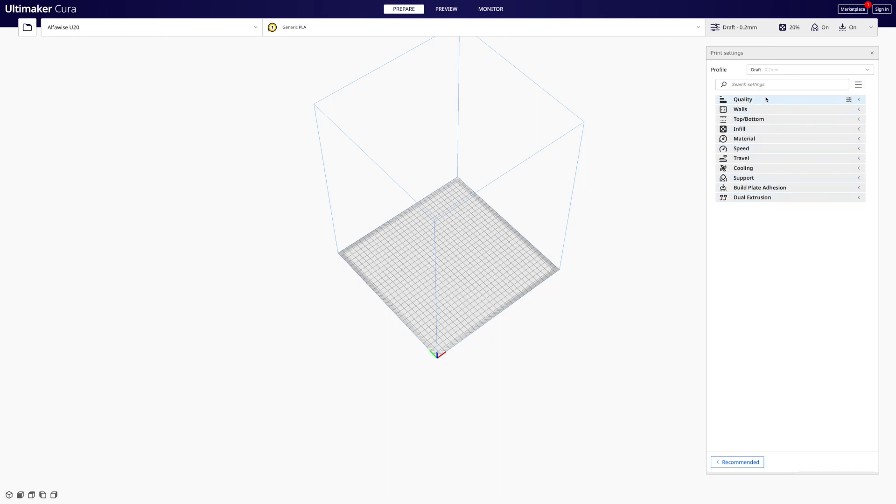
Expand the Quality, Infill and Material categories to review layer height, infill density and pattern, and the printing and build plate temperatures.
left_click(853, 80)
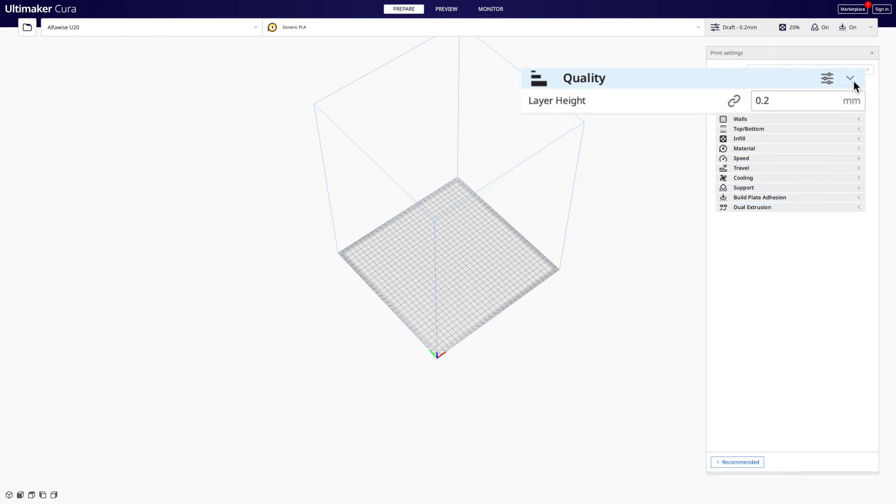
mouse_move(774, 104)
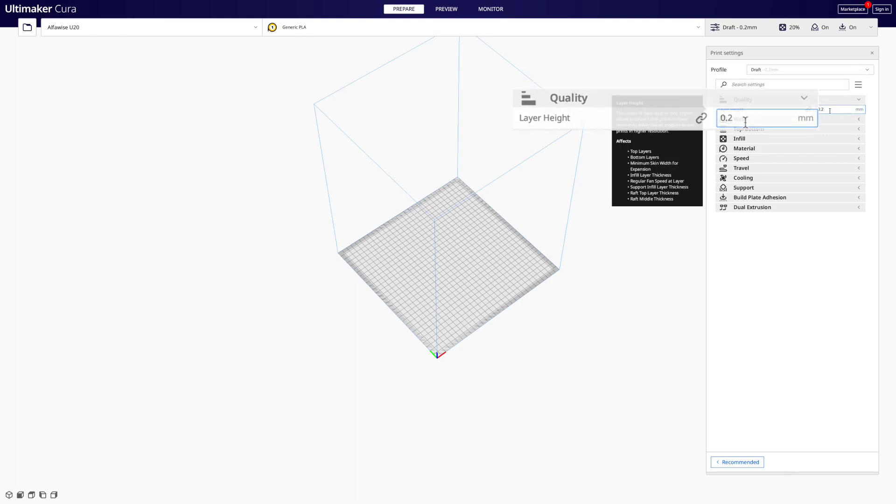
left_click(859, 139)
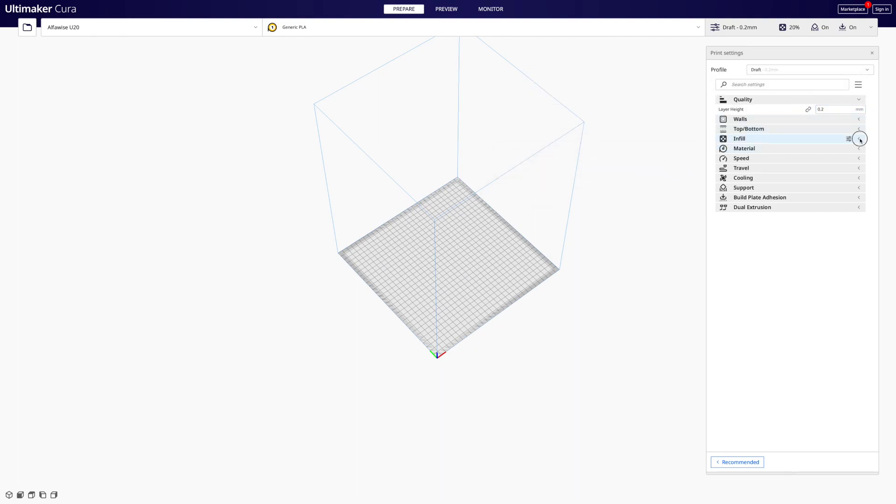
mouse_move(799, 150)
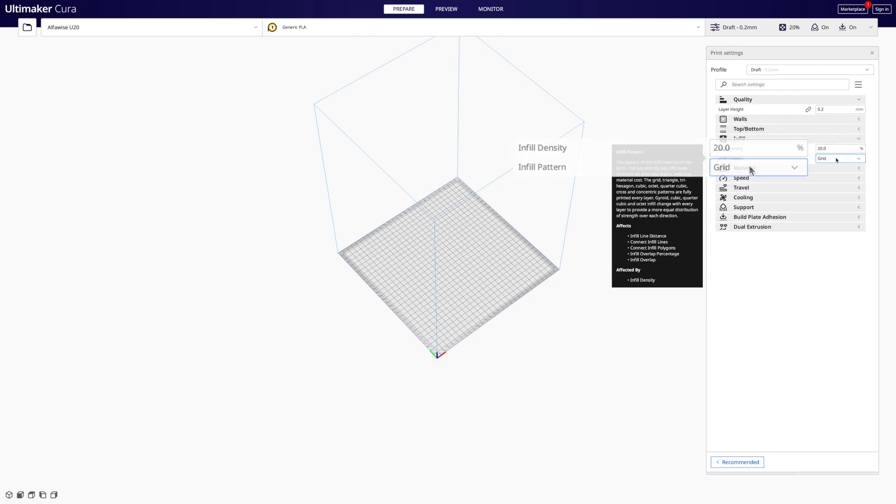
left_click(860, 169)
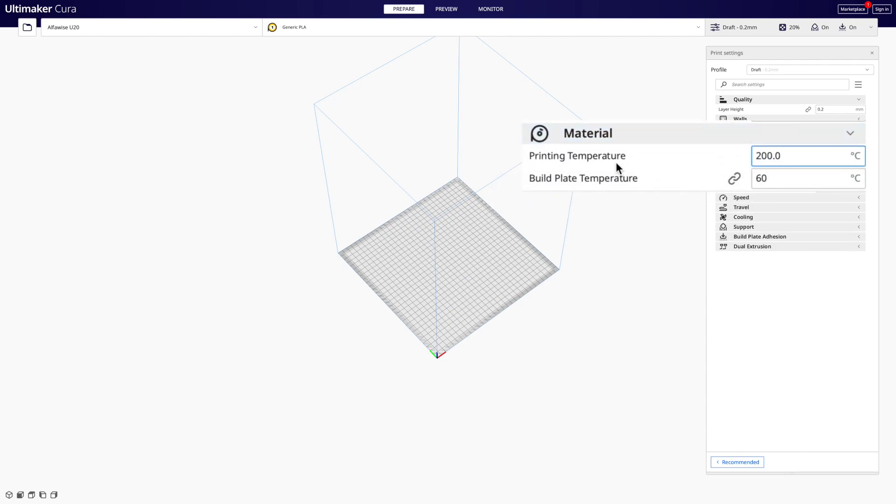
mouse_move(591, 163)
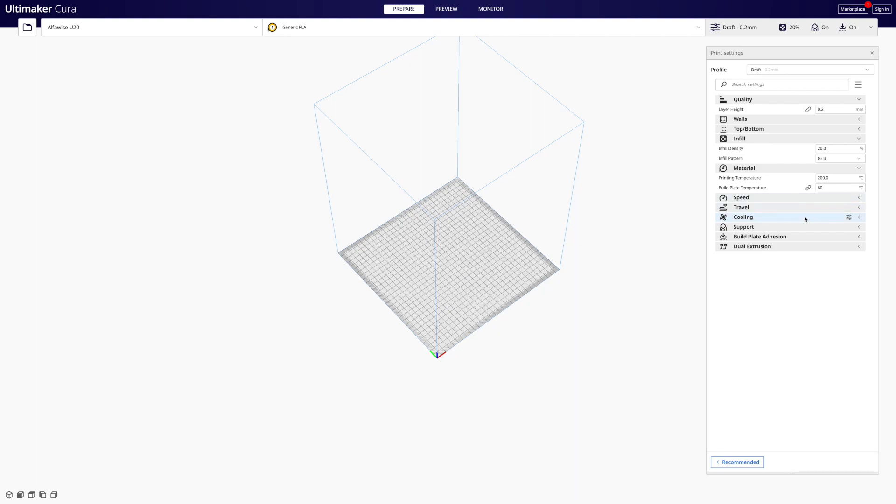
Expand the Support and Build Plate Adhesion categories to review their options, switching support generation off and back on.
left_click(861, 226)
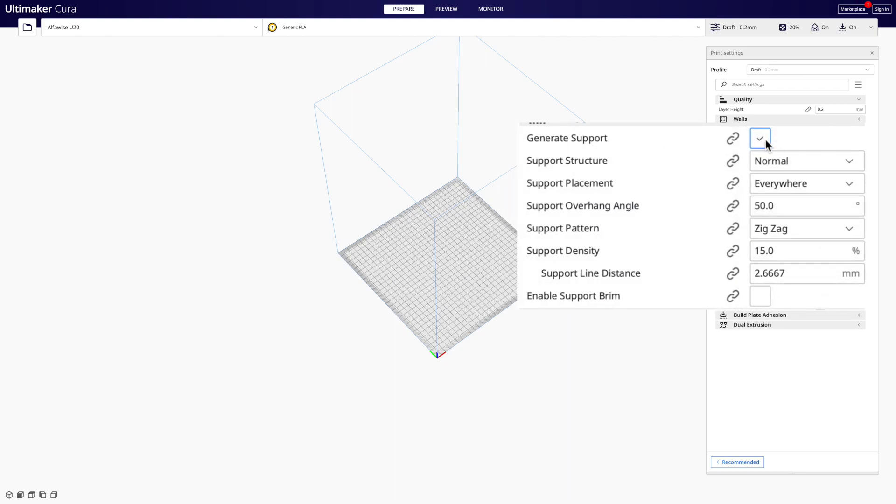
left_click(763, 139)
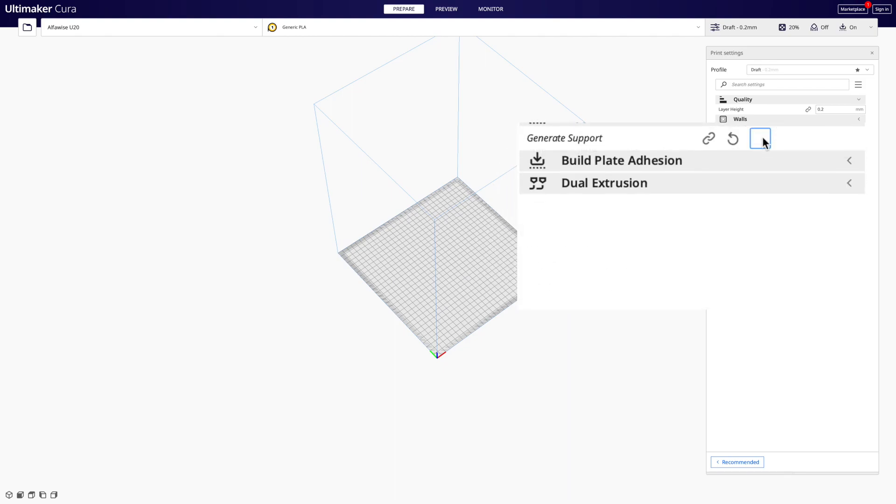
left_click(763, 136)
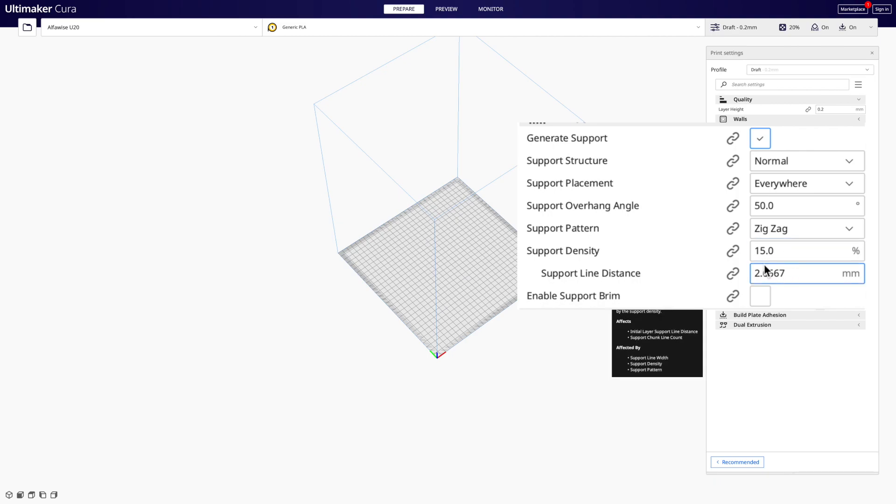
left_click(860, 316)
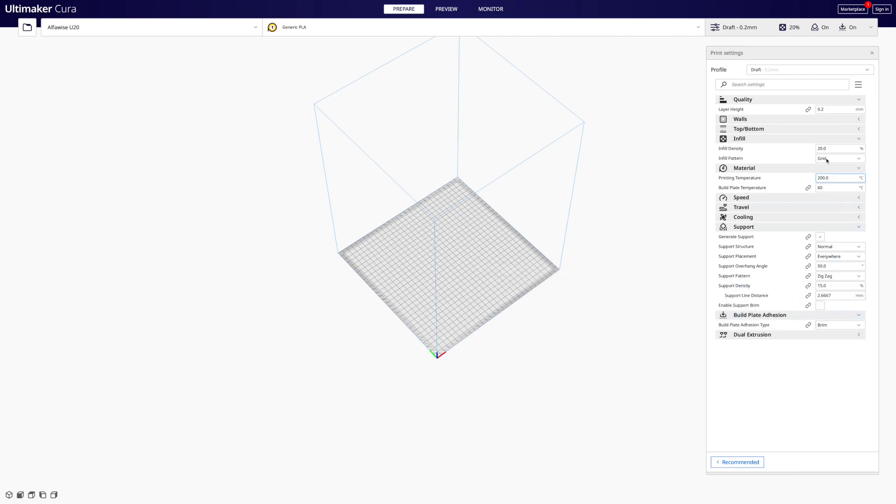
mouse_move(828, 111)
mouse_move(789, 327)
Load the Baby_Yoda_v2.2 STL model from the formation impression 3D folder onto the build plate.
left_click(27, 28)
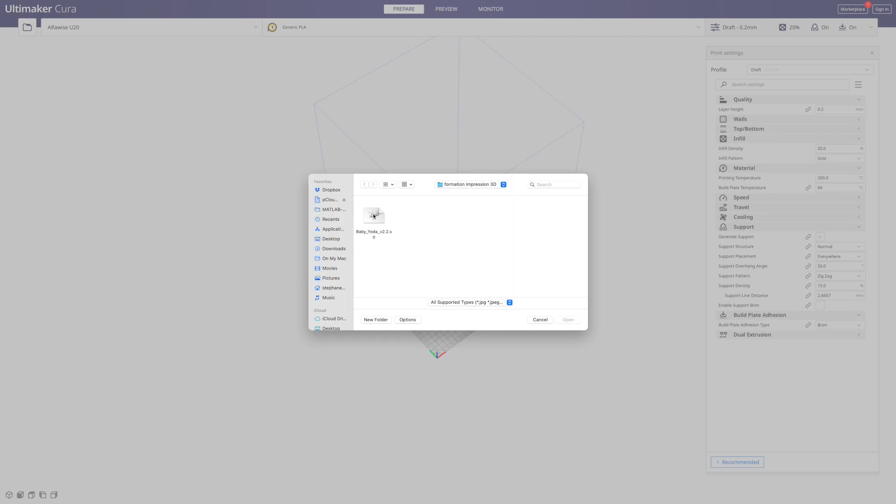
left_click(374, 216)
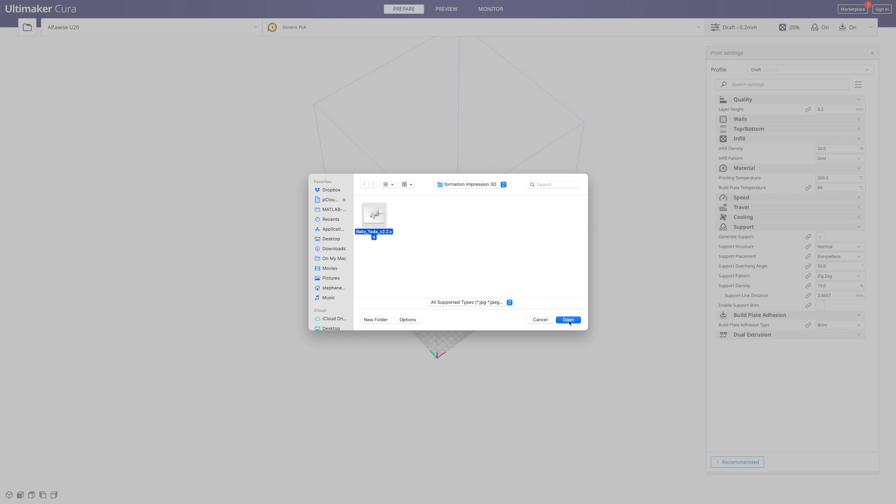
left_click(569, 322)
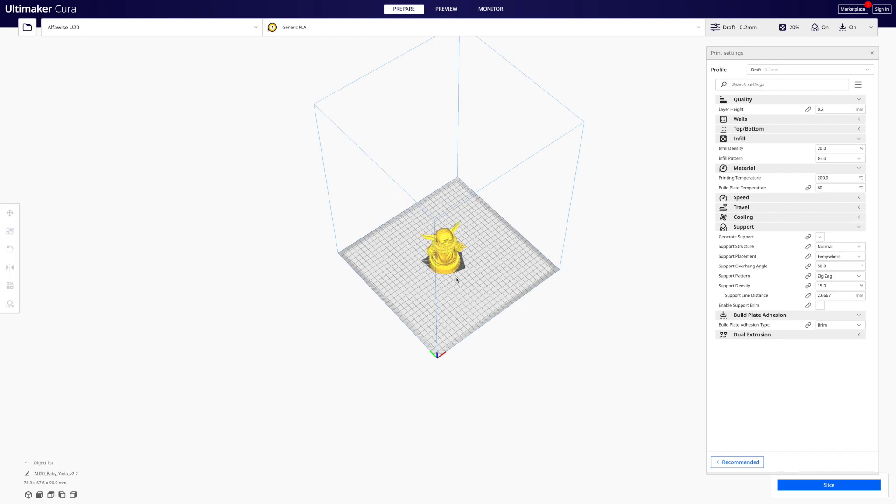
Examine the figure on the build plate from several angles, including the red overhang areas under the ears, chin and arm.
right_click_drag(490, 283, 455, 321)
scroll(463, 253, "up", 10)
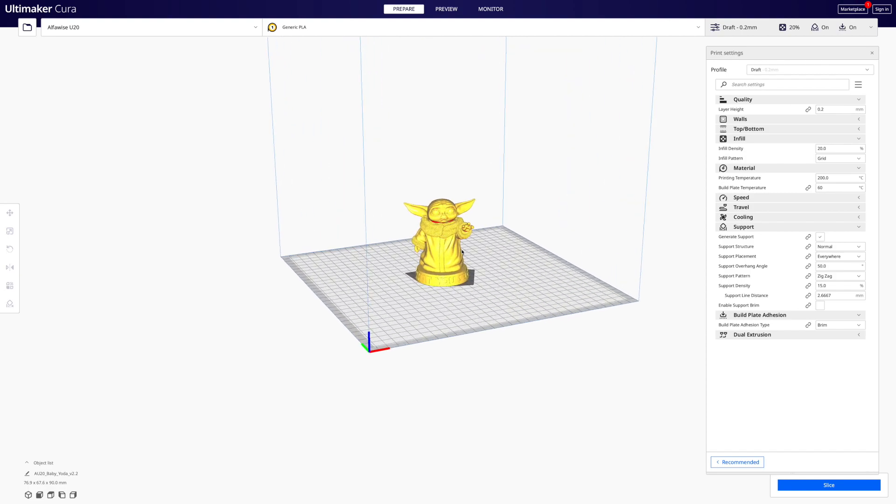
scroll(462, 253, "up", 3)
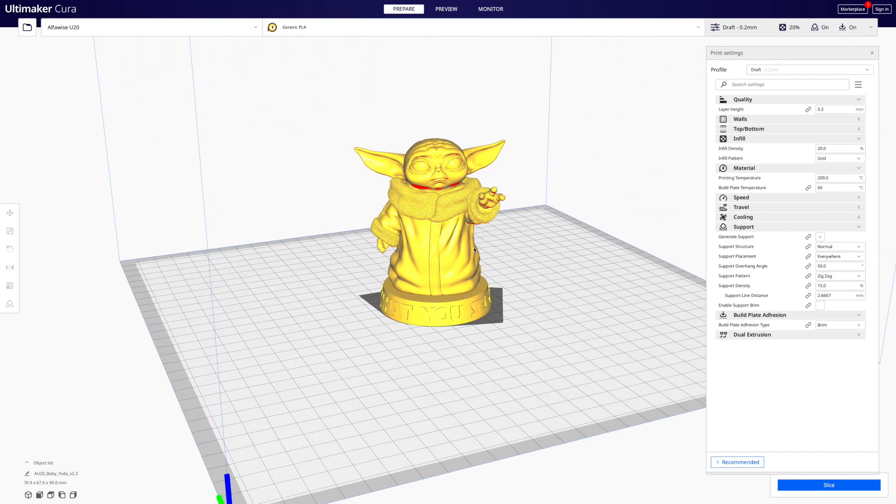
scroll(473, 251, "down", 8)
right_click_drag(513, 268, 582, 274)
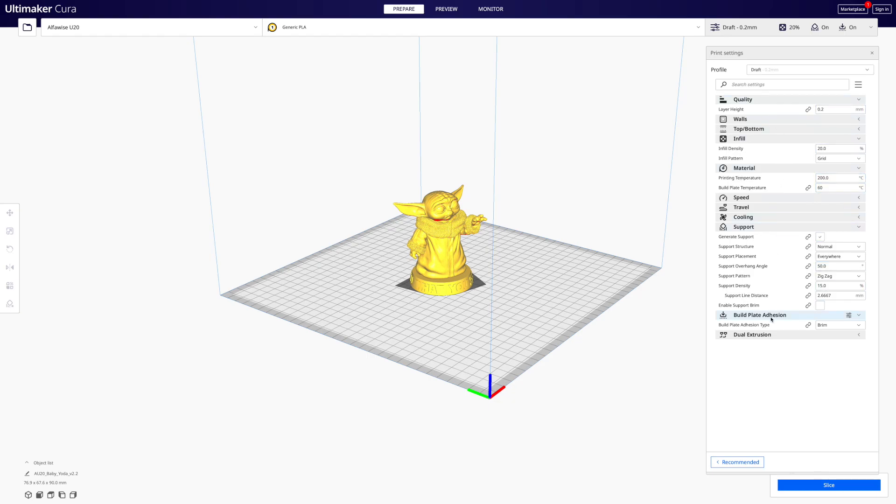
mouse_move(437, 213)
right_mouse_down()
mouse_move(475, 240)
mouse_move(511, 224)
mouse_move(516, 208)
mouse_move(446, 213)
right_mouse_up()
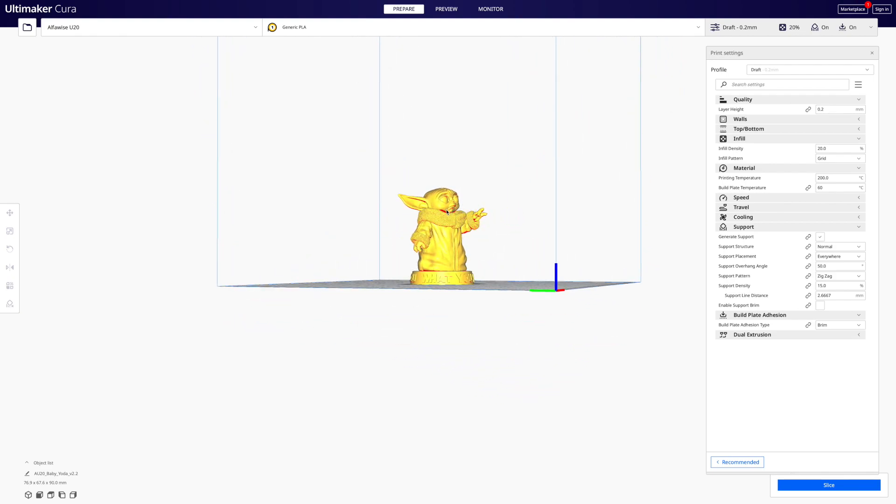
scroll(448, 205, "up", 10)
right_click_drag(455, 176, 411, 188)
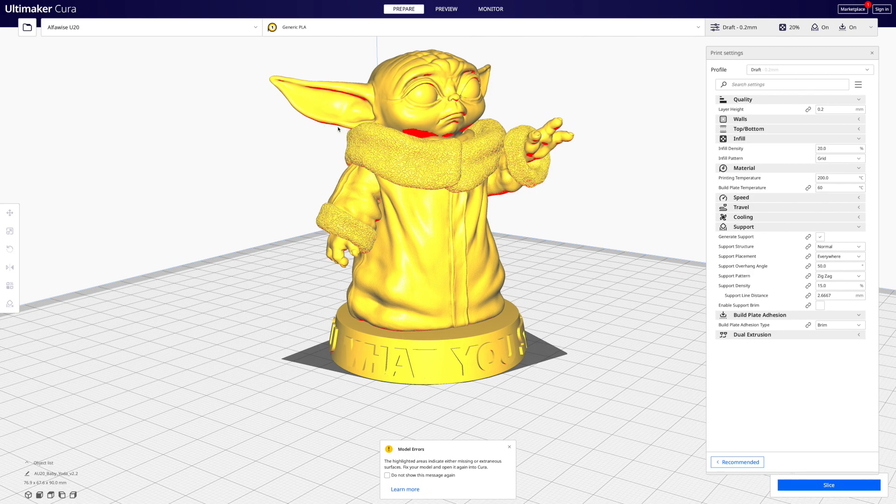
right_click_drag(401, 162, 537, 162)
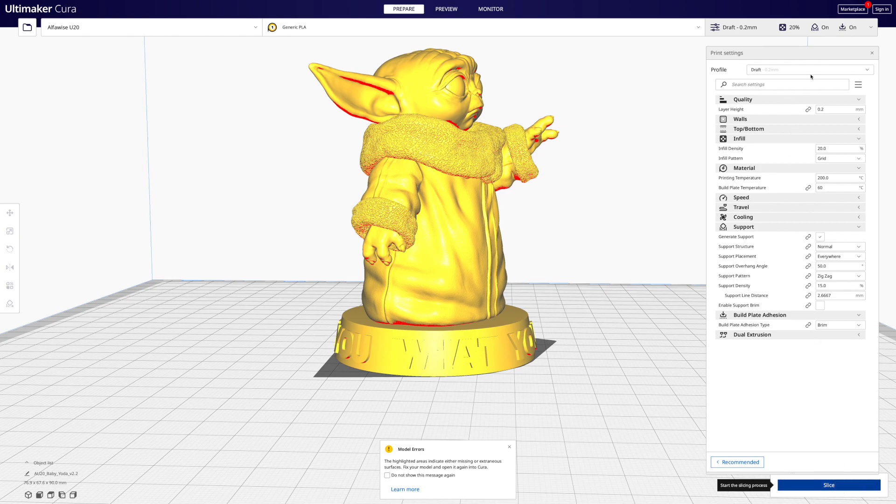
Move the print settings window to the other side of the figure and slice the model.
left_click_drag(799, 49, 219, 34)
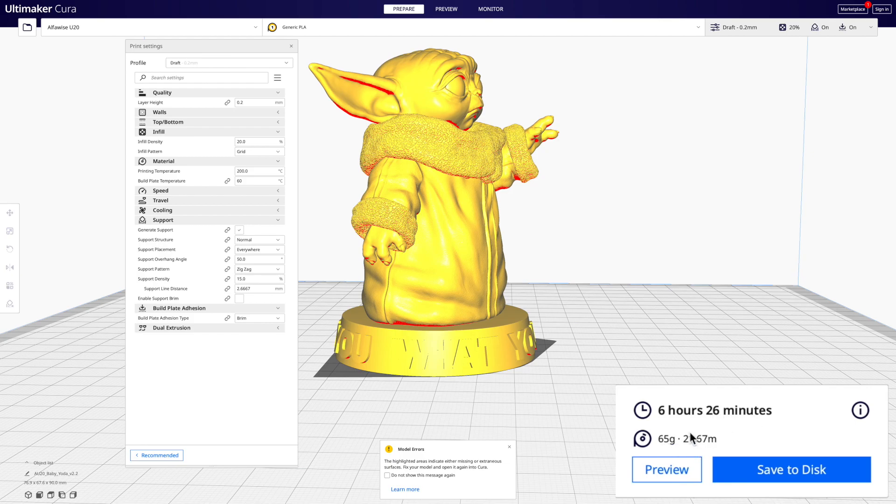
right_click_drag(740, 335, 604, 340)
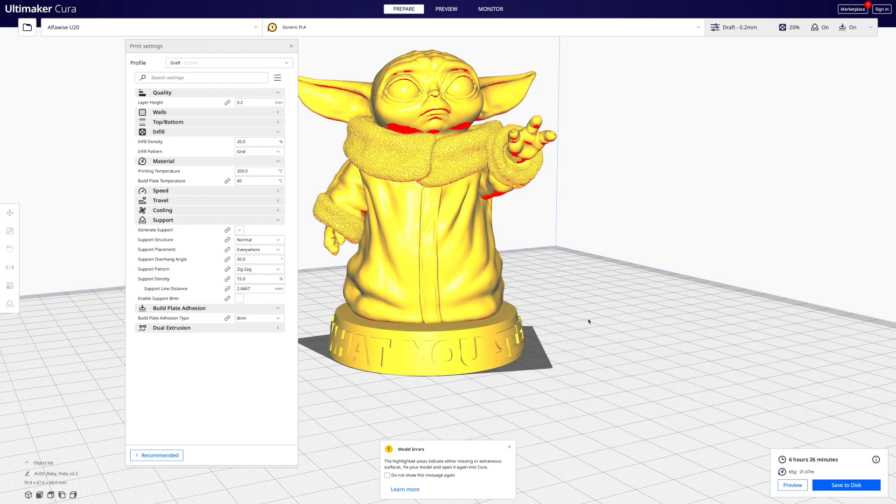
scroll(584, 312, "down", 3)
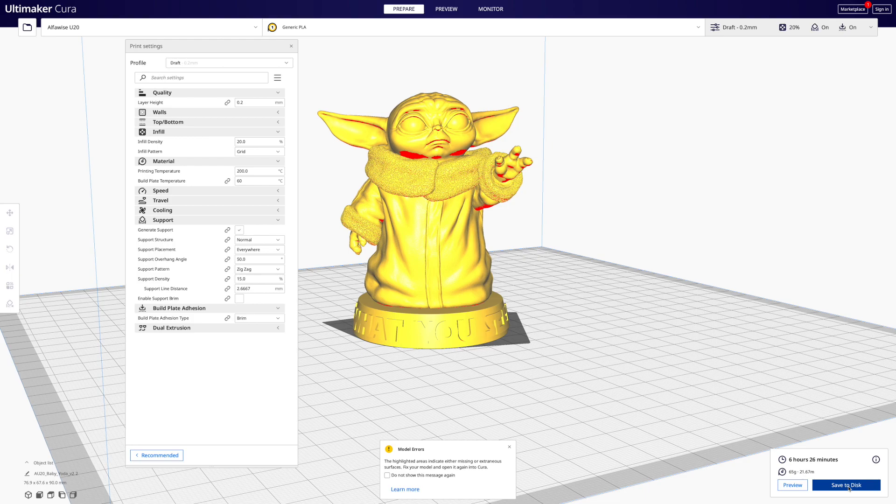
Open the layer preview of the sliced figure and cut the displayed layers down to the base, then up to layer 140.
left_click(442, 10)
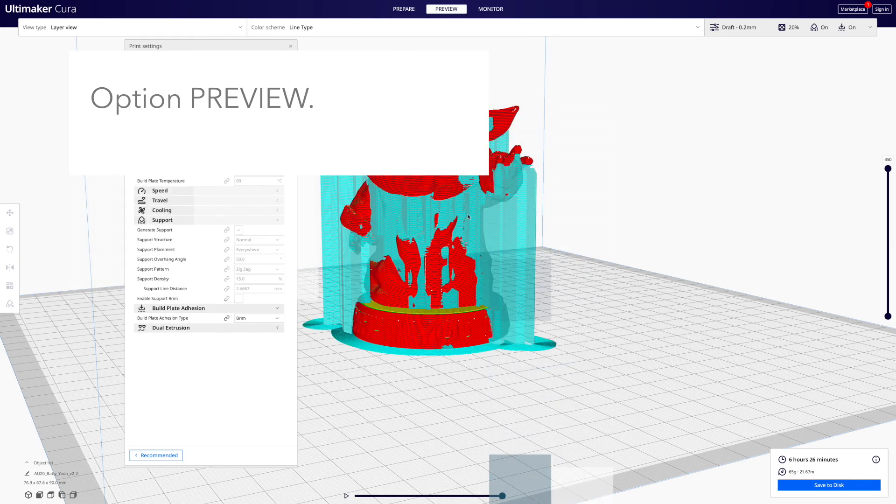
right_click_drag(466, 229, 524, 198)
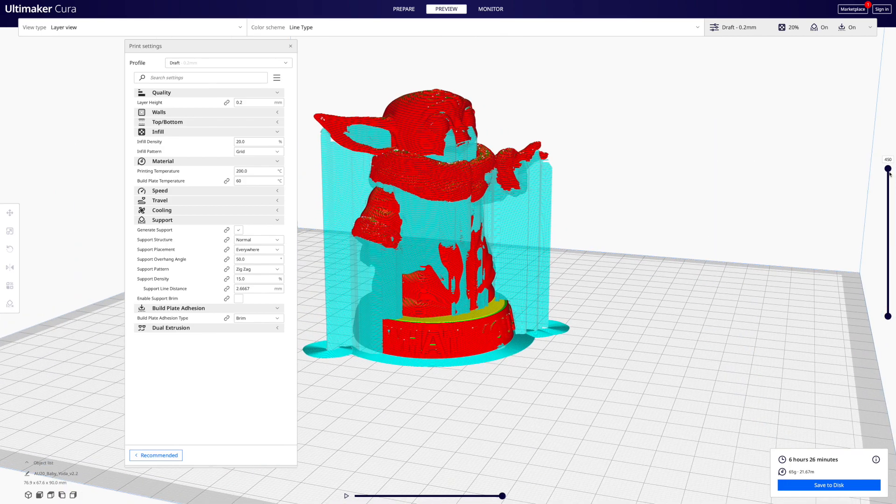
left_click_drag(889, 169, 858, 351)
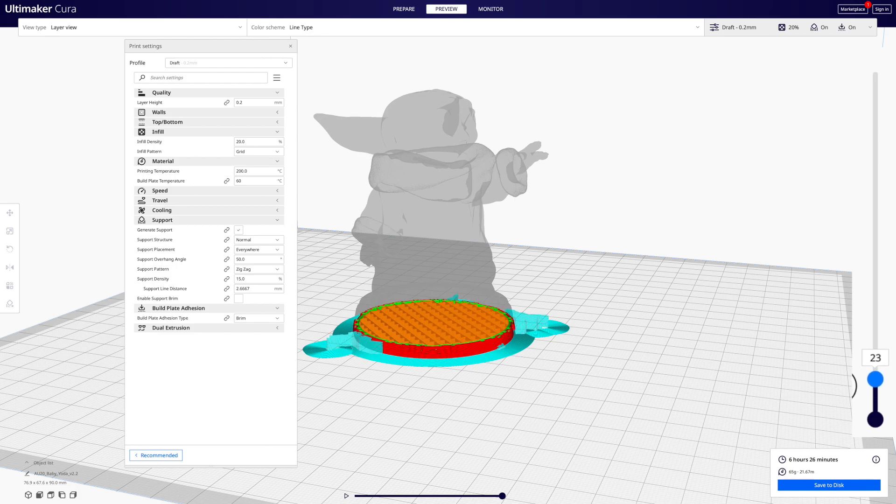
left_click_drag(858, 354, 873, 270)
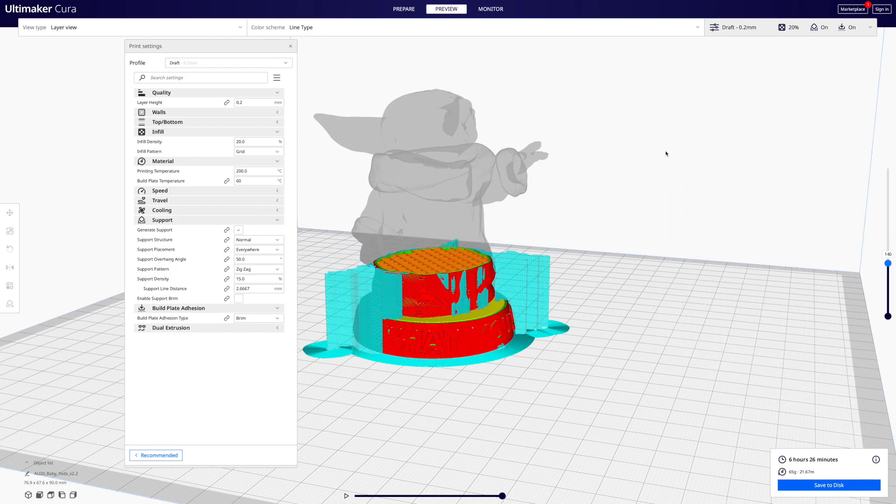
Inspect the grid infill and the surrounding supports at layer 140 from above, close up and from an angle.
mouse_move(475, 272)
right_mouse_down()
mouse_move(464, 255)
mouse_move(448, 259)
mouse_move(461, 264)
right_mouse_up()
scroll(464, 256, "up", 8)
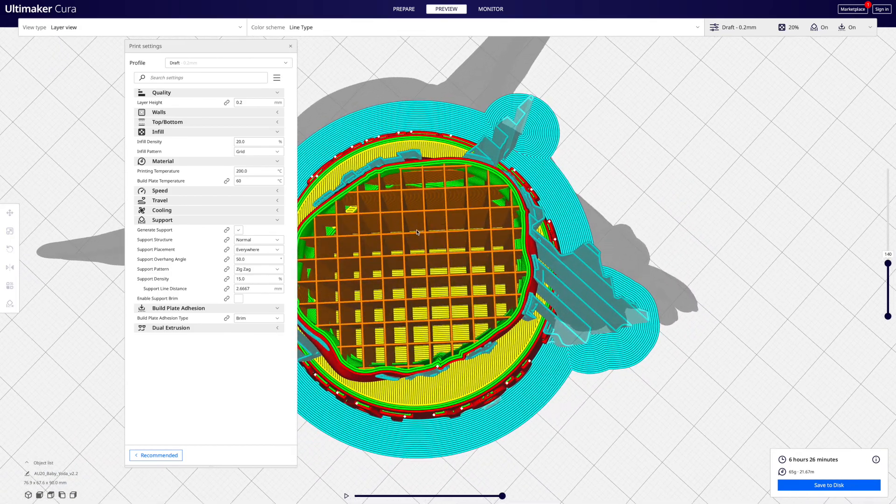
scroll(418, 230, "down", 2)
scroll(418, 232, "down", 2)
right_click_drag(420, 244, 414, 405)
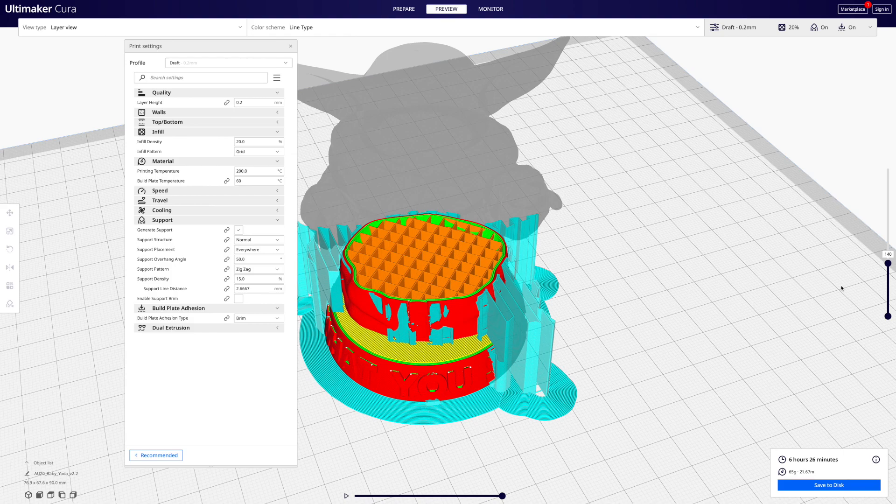
Raise the displayed layers to 330 and on to the full 450, checking the supports from the side.
left_click_drag(887, 264, 889, 204)
right_click_drag(512, 345, 606, 294)
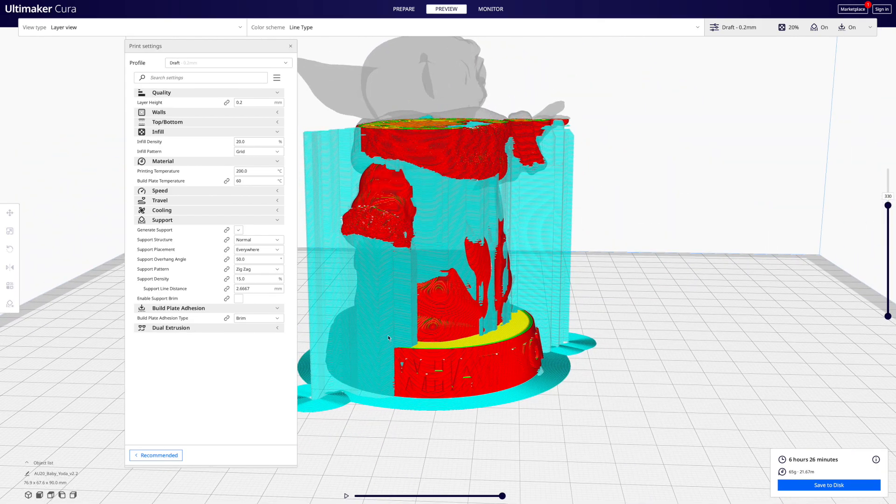
mouse_move(448, 304)
right_mouse_down()
mouse_move(446, 295)
mouse_move(395, 303)
mouse_move(431, 307)
right_mouse_up()
left_click_drag(888, 206, 891, 168)
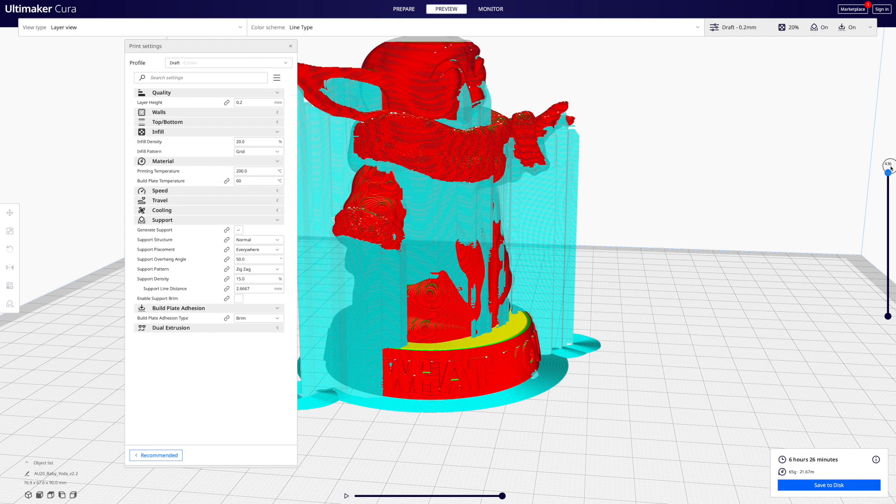
Move the print settings window clear of the supported figure and turn the figure to face the front.
right_click_drag(505, 188, 438, 180)
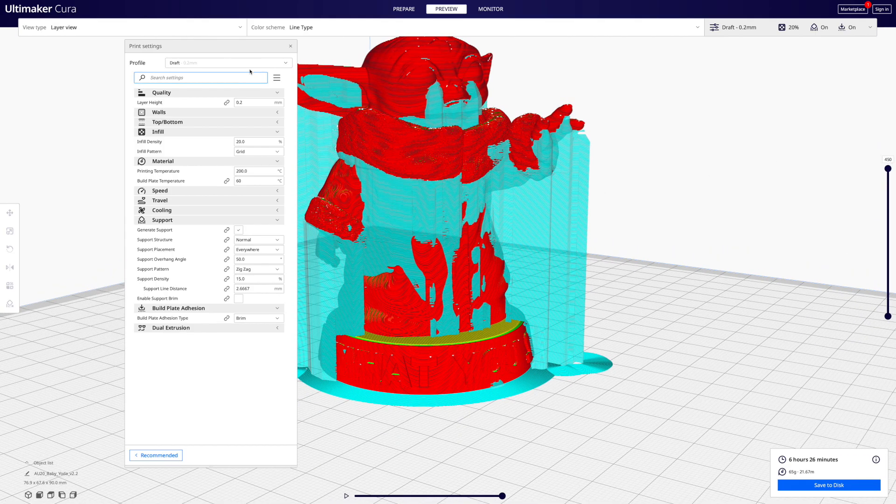
left_click_drag(227, 50, 124, 50)
right_click_drag(421, 140, 352, 139)
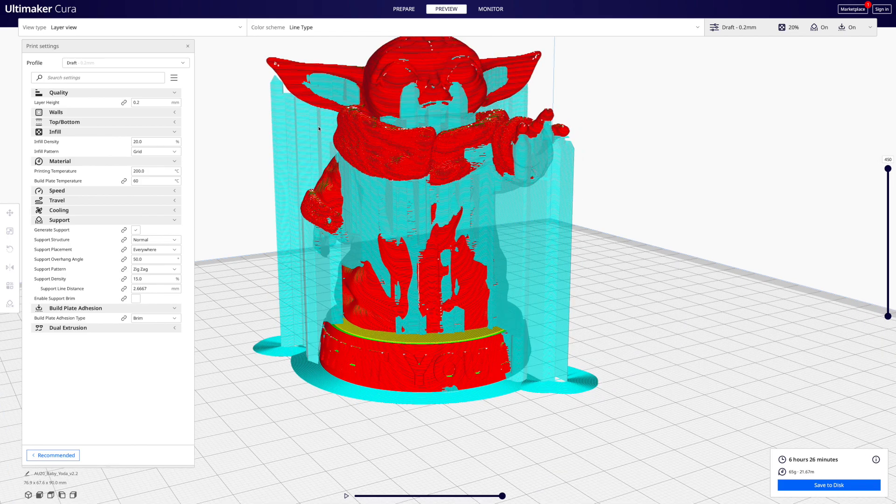